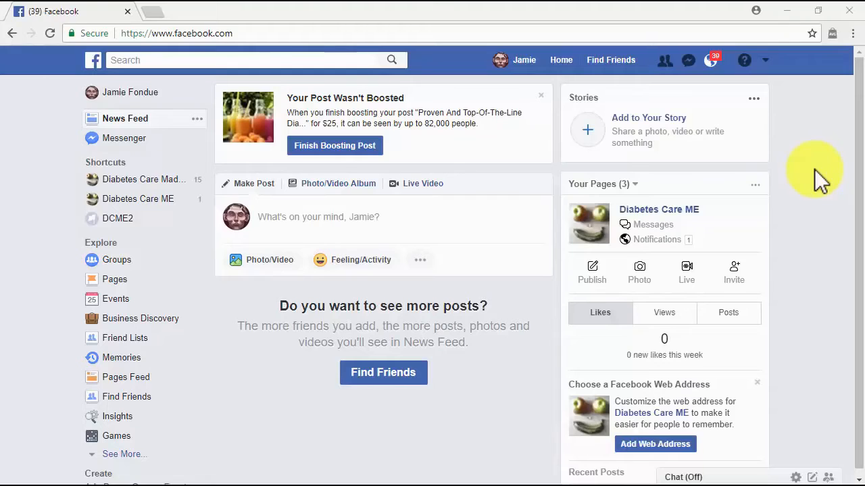
Start creating a new ad campaign and choose Reach as its marketing objective.
click(770, 59)
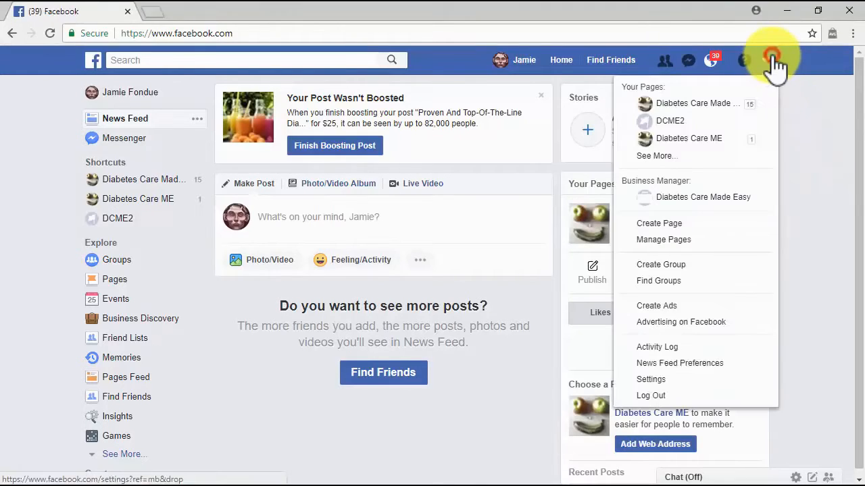
click(711, 306)
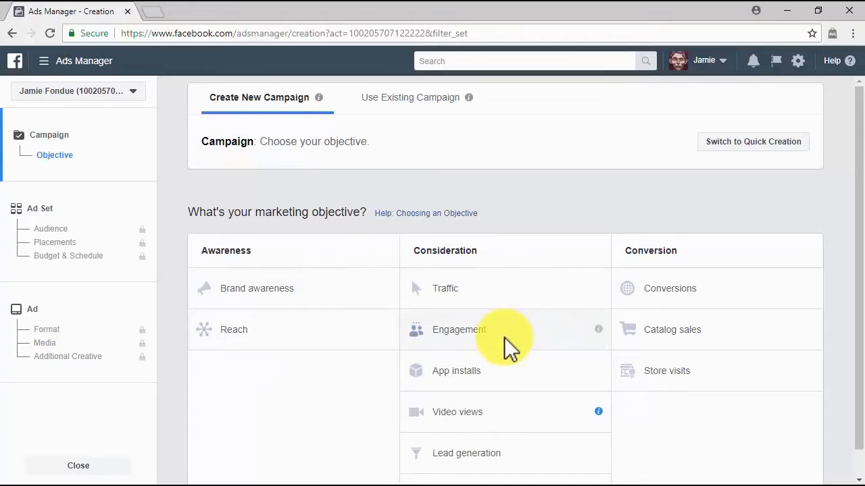
scroll(500, 374, down, 1)
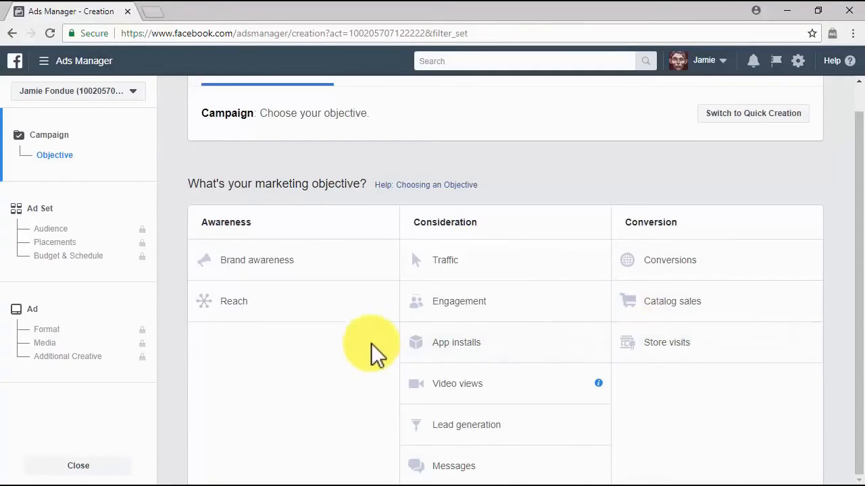
click(331, 295)
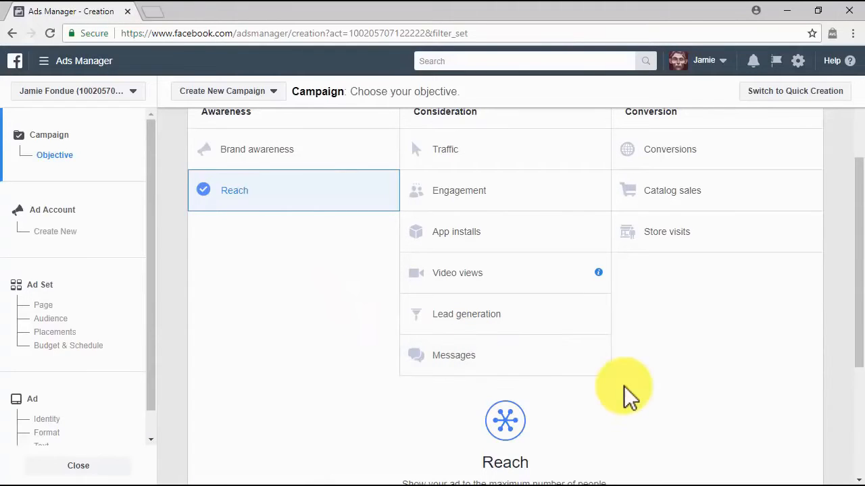
Name the campaign "New Reach Campaign" and accept the ad account setup with United States, US Dollars and Pacific/Honolulu.
scroll(623, 385, down, 3)
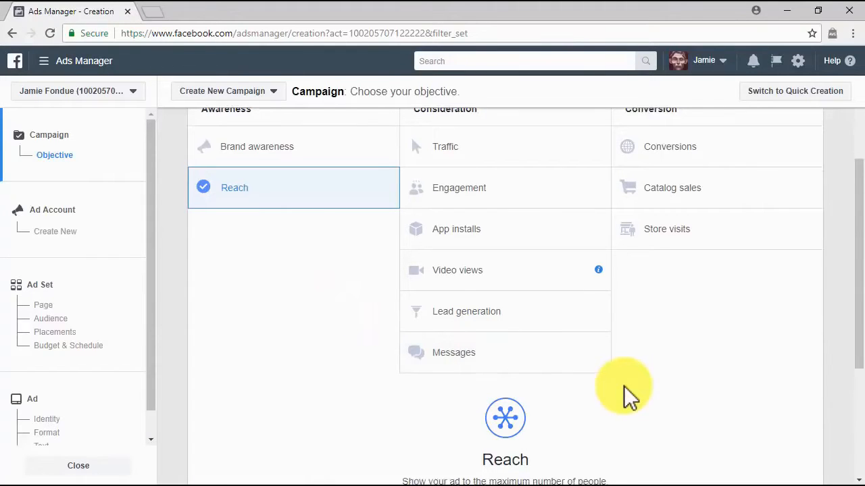
click(596, 352)
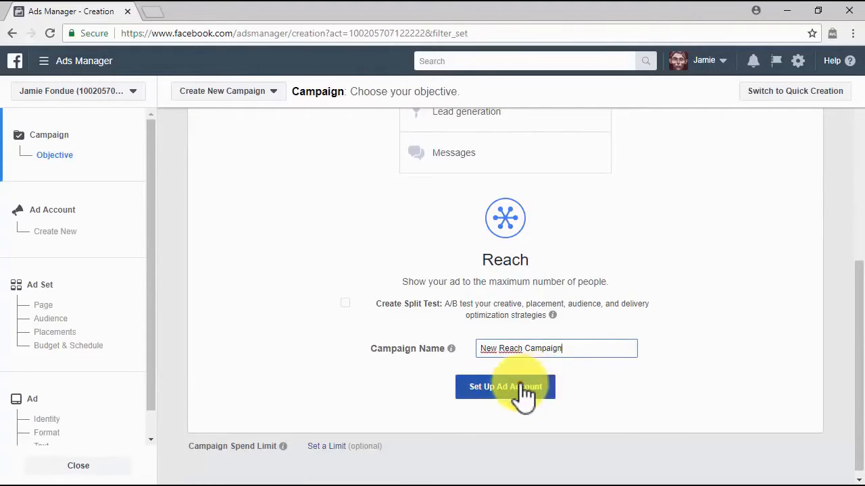
click(519, 383)
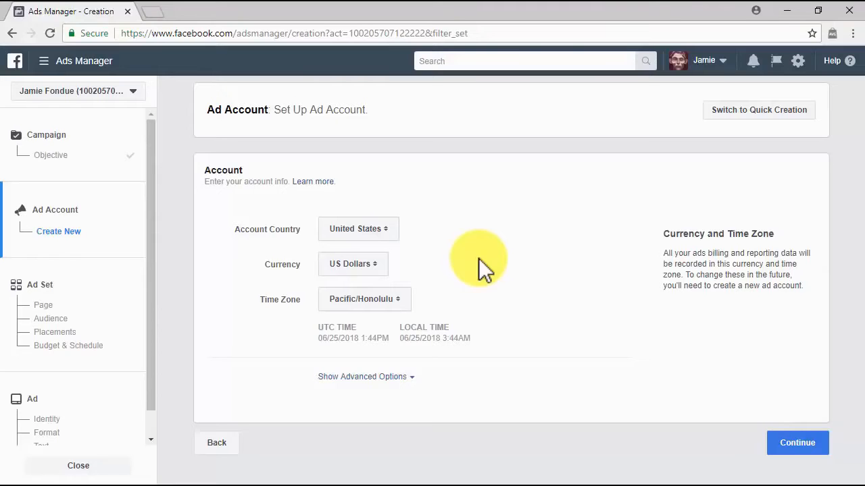
click(787, 452)
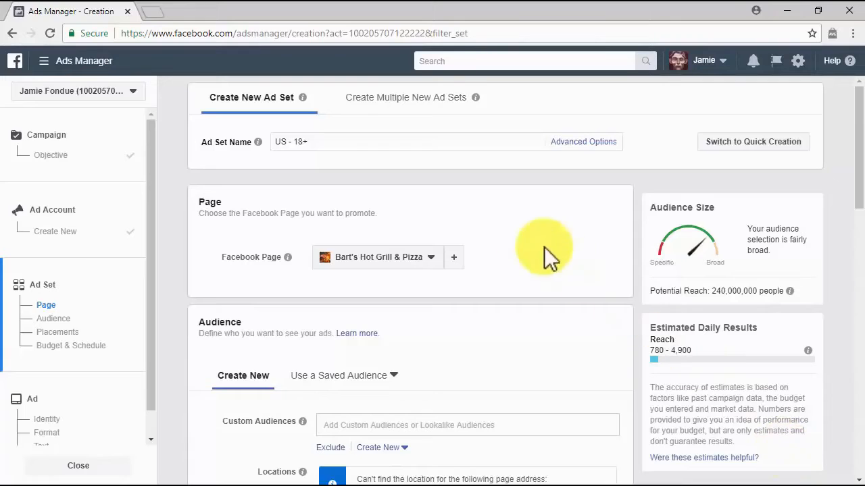
Name the ad set "New DCME Ad Set" and select Diabetes Care ME as the Facebook Page to promote.
click(434, 142)
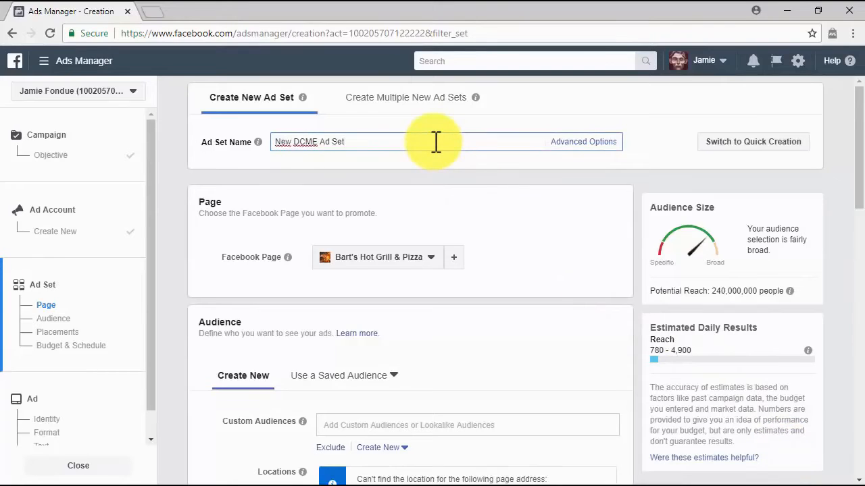
click(433, 259)
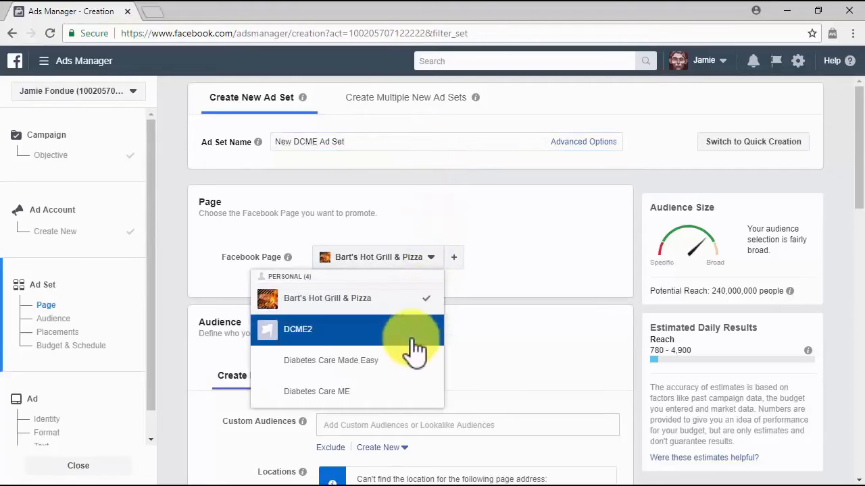
click(409, 391)
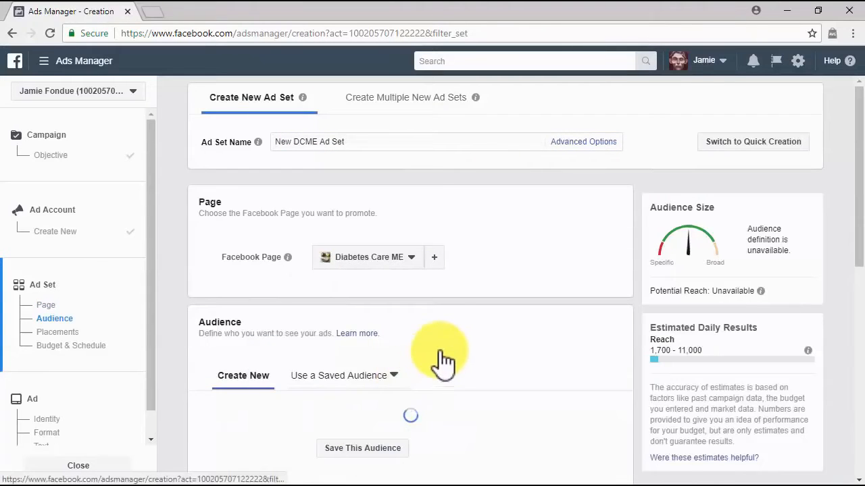
Create a new audience for the ad set and add Canada and Australia to its target locations.
scroll(468, 329, down, 3)
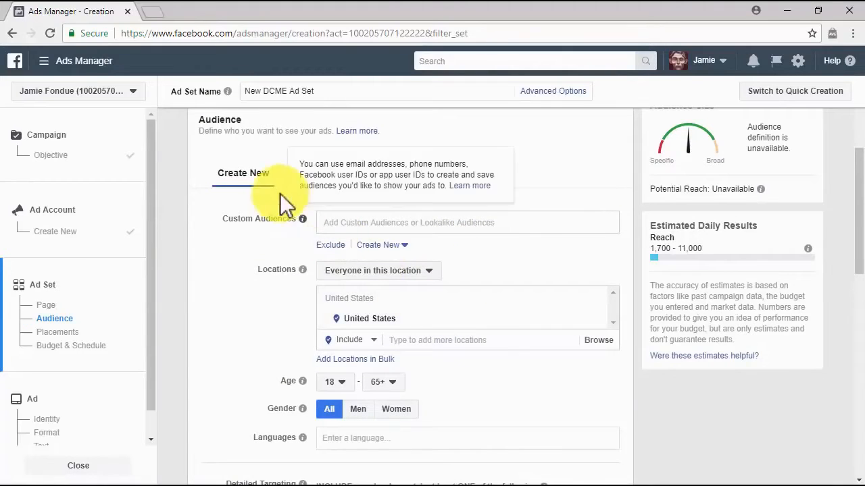
click(338, 188)
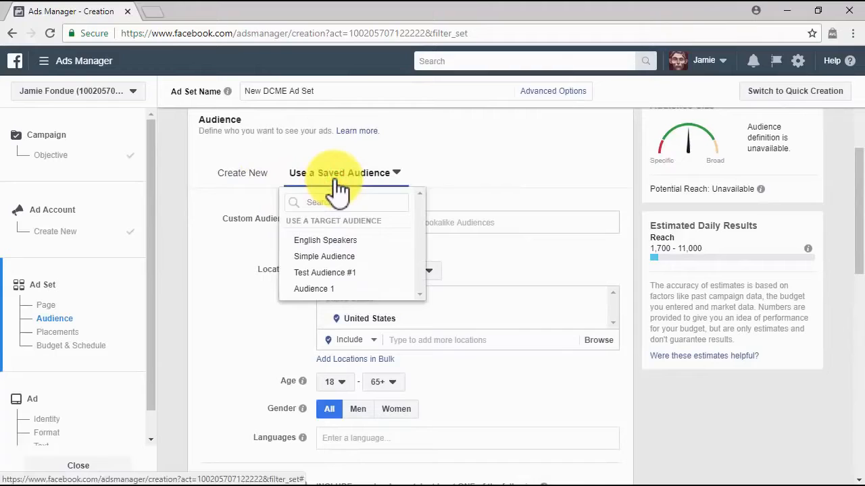
click(253, 181)
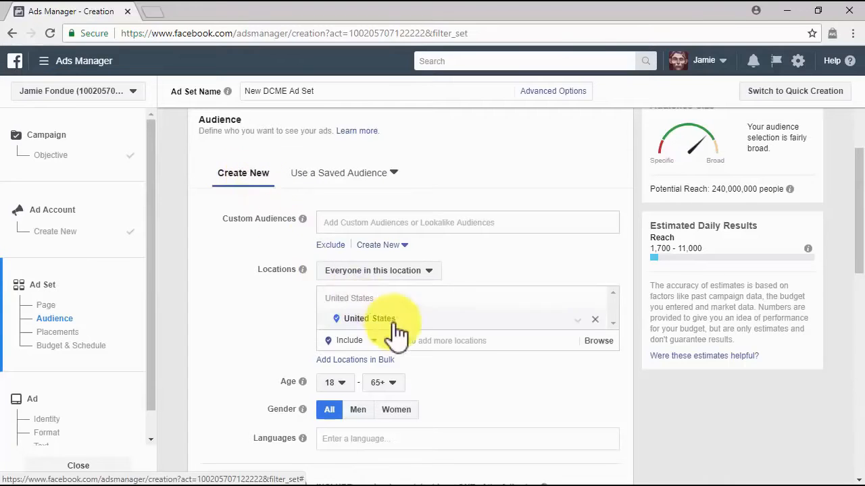
click(468, 341)
text(canada)
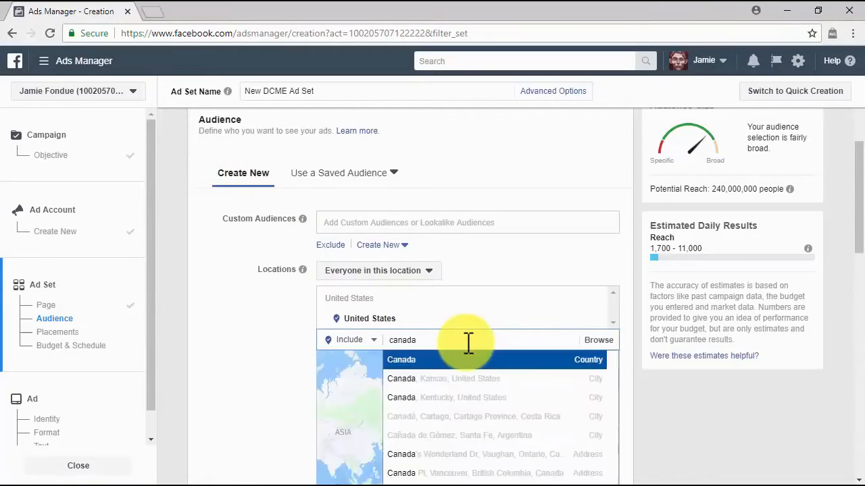
click(422, 365)
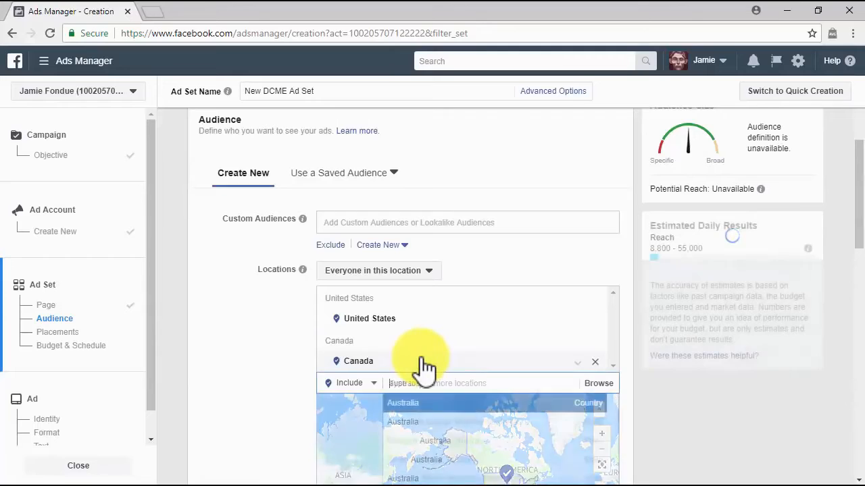
click(397, 404)
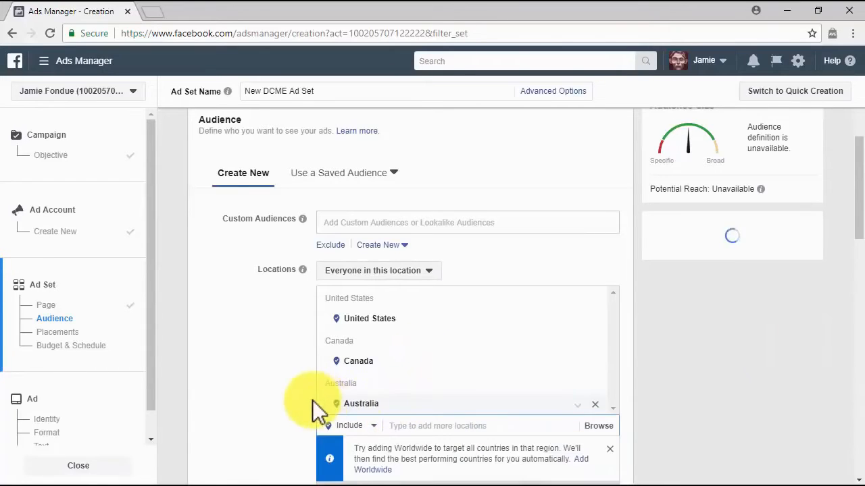
Review the location targeting options and set the audience's age range to 26–45.
scroll(294, 400, down, 2)
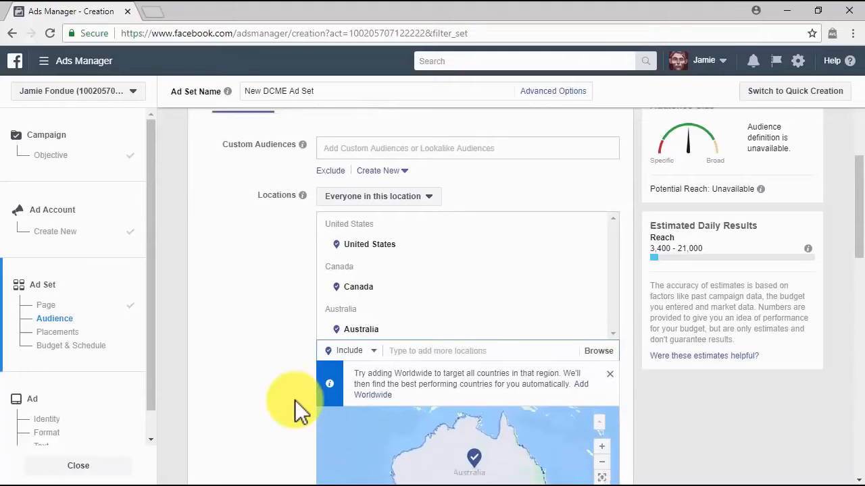
click(433, 137)
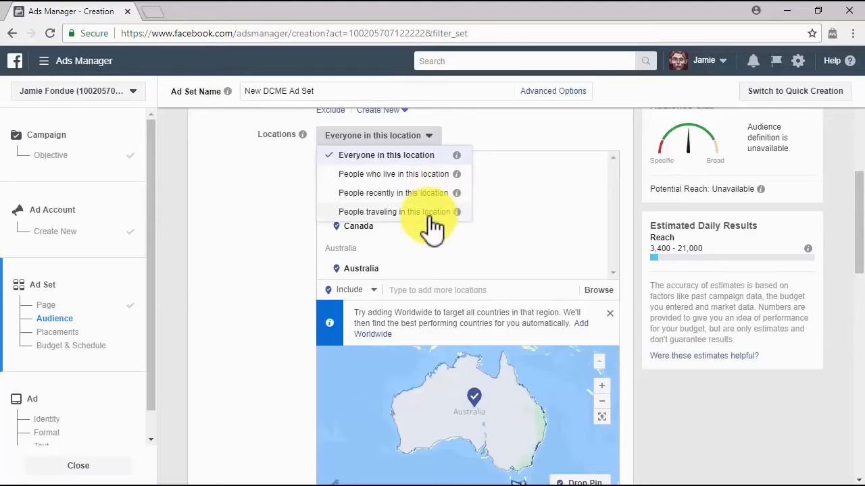
scroll(314, 244, down, 4)
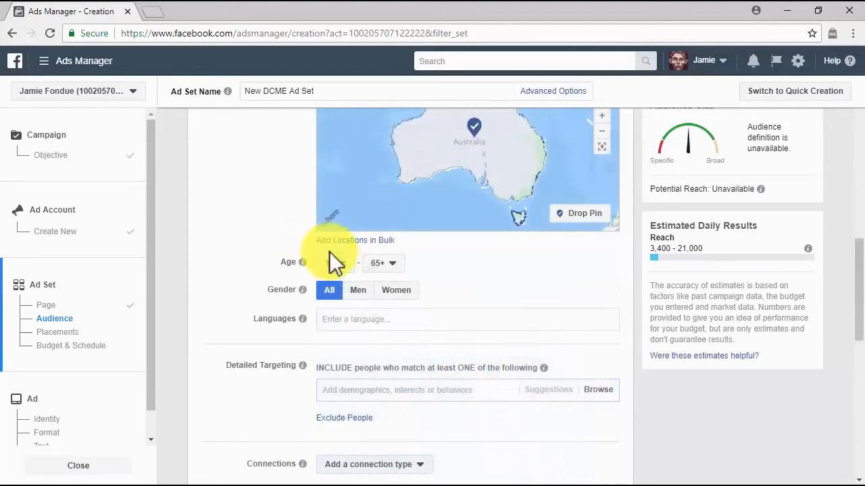
click(336, 263)
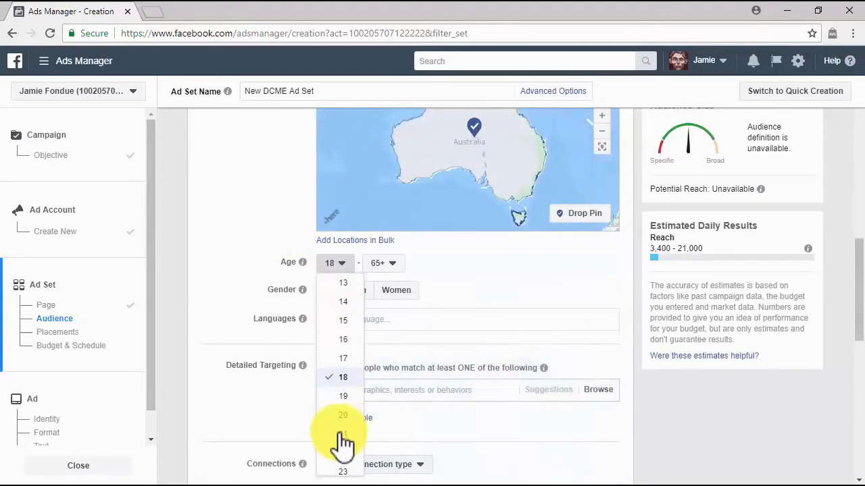
scroll(343, 439, down, 1)
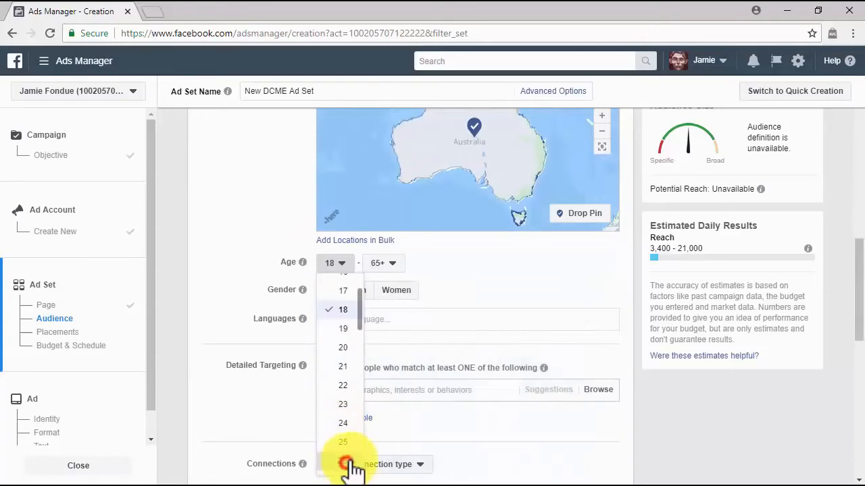
click(345, 461)
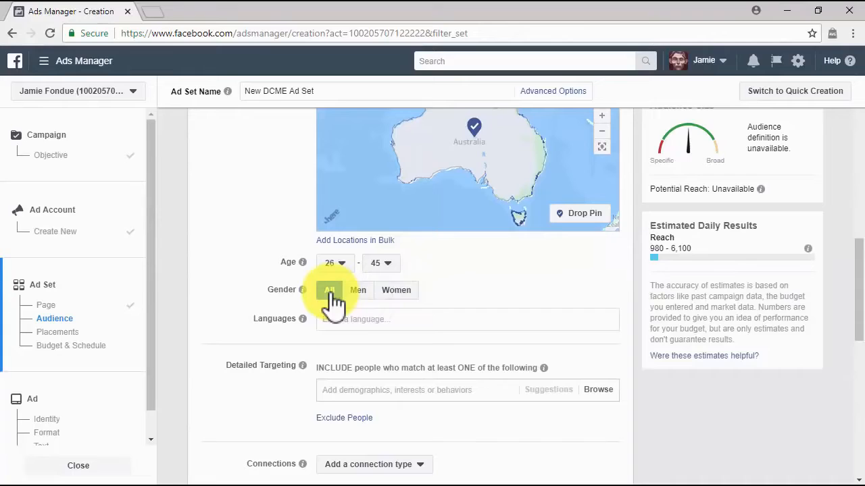
Restrict the audience's language to English (All).
click(343, 316)
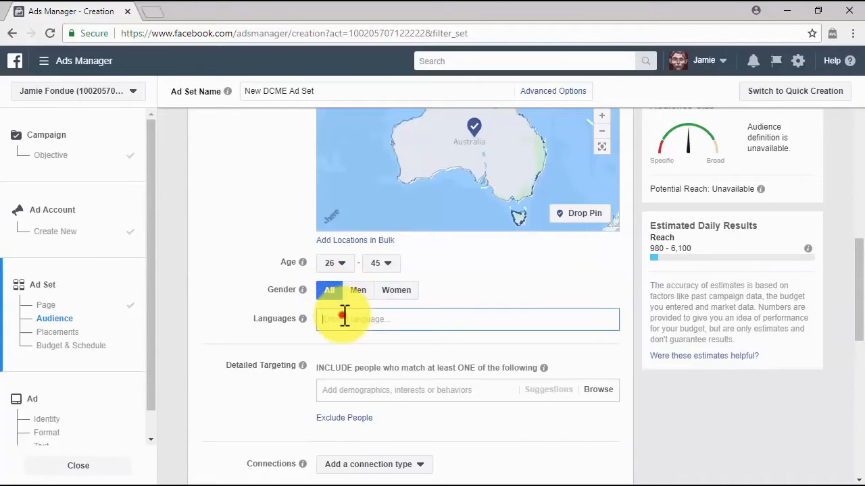
text(eng)
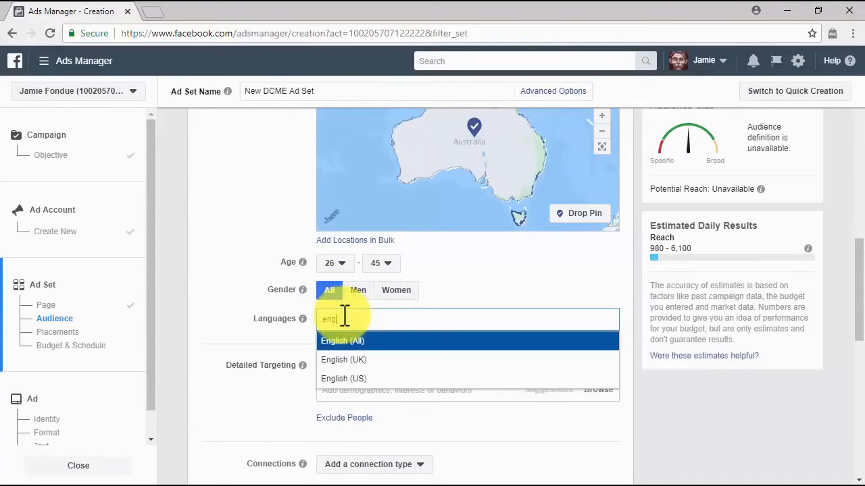
click(346, 339)
Exclude people with an interest in Junk food from the audience through detailed targeting.
scroll(508, 290, down, 3)
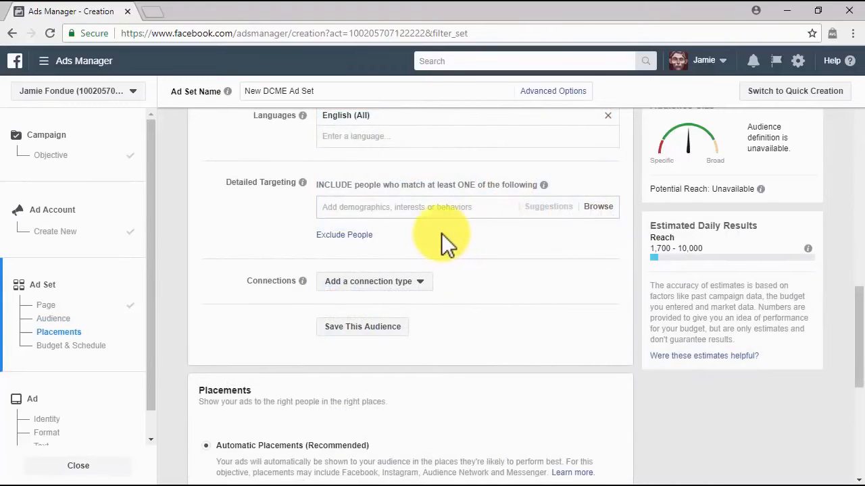
click(365, 238)
click(356, 258)
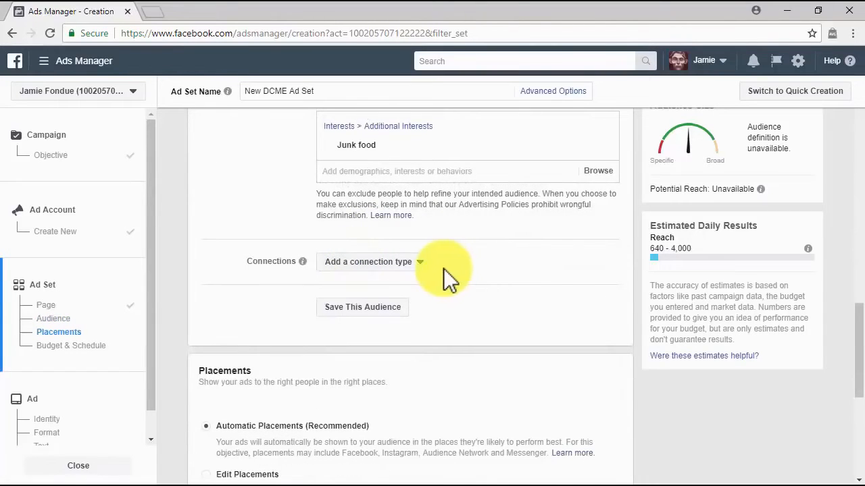
Check the available connection types without adding one, and save the audience as "New Test Audience For DCME".
click(419, 270)
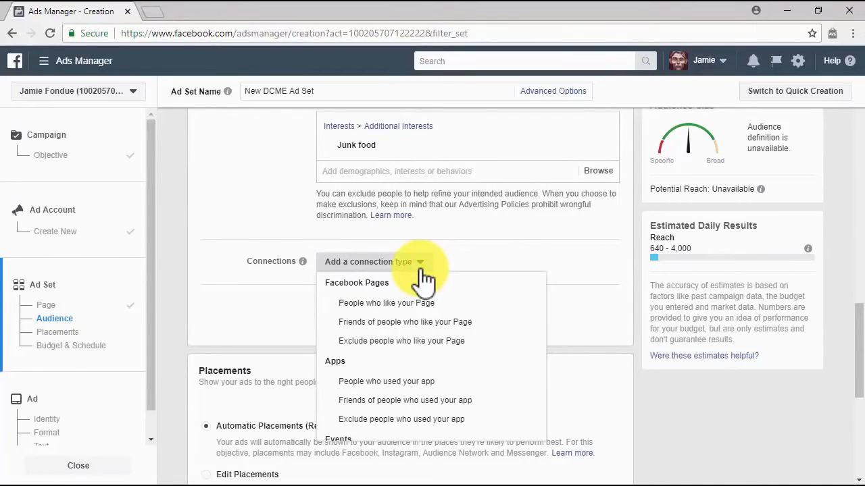
click(422, 270)
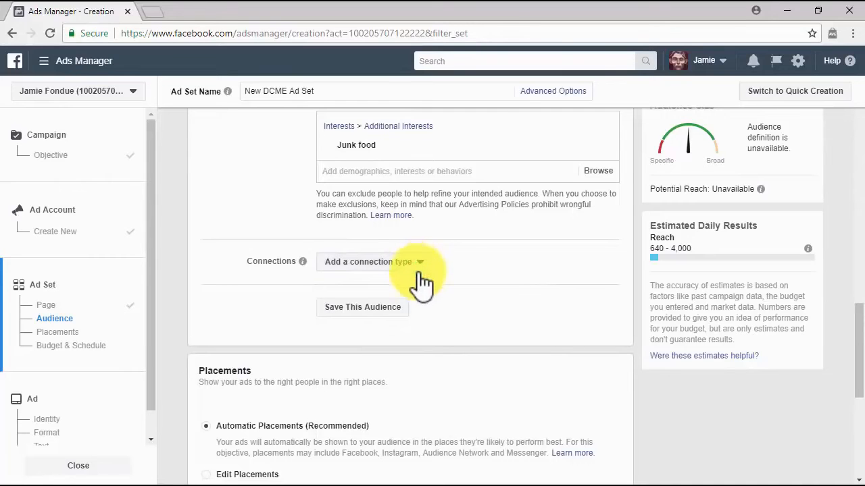
click(381, 308)
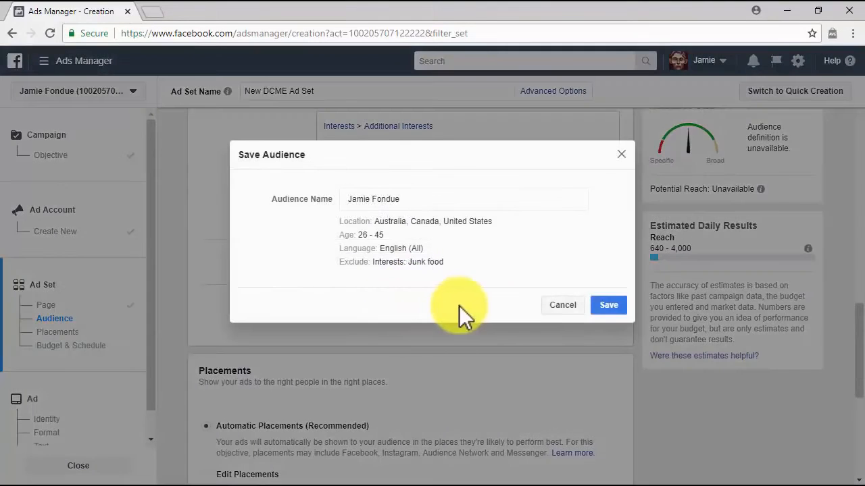
click(422, 199)
key(ctrl+a)
text(New Test Audience For DCME)
click(603, 307)
Switch the ad set to Edit Placements and set the device types to All Devices (Recommended).
scroll(601, 310, up, 2)
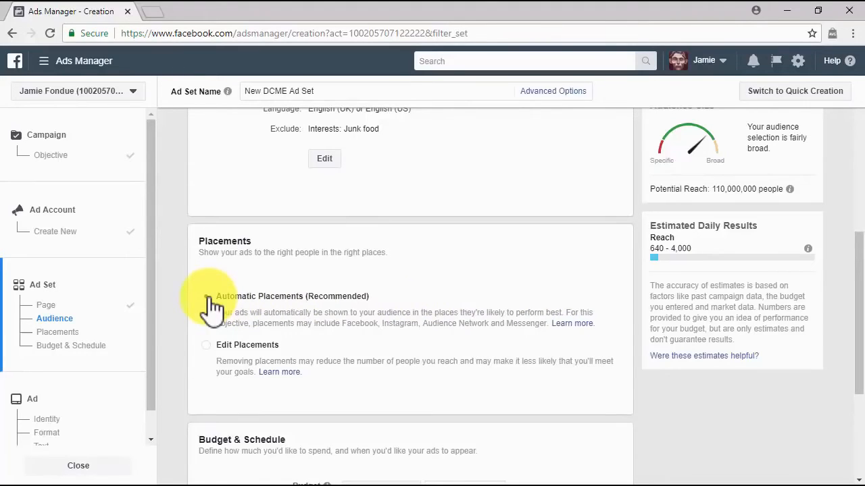
click(206, 346)
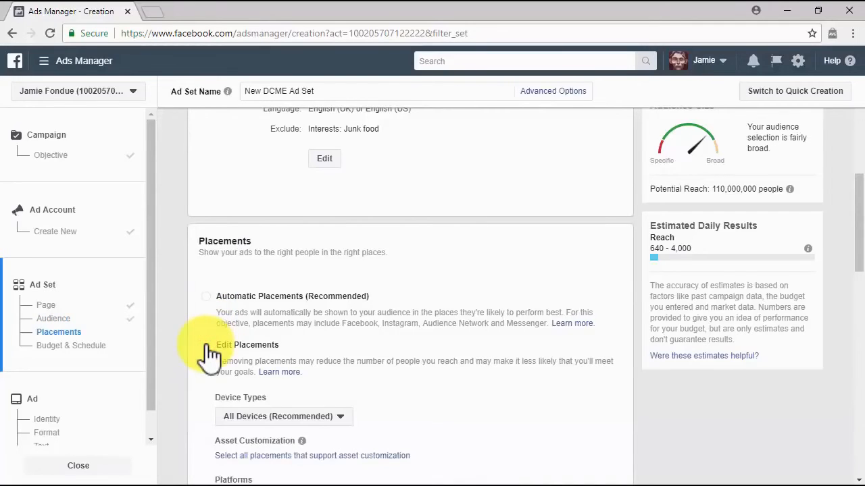
scroll(209, 344, down, 1)
scroll(206, 346, down, 1)
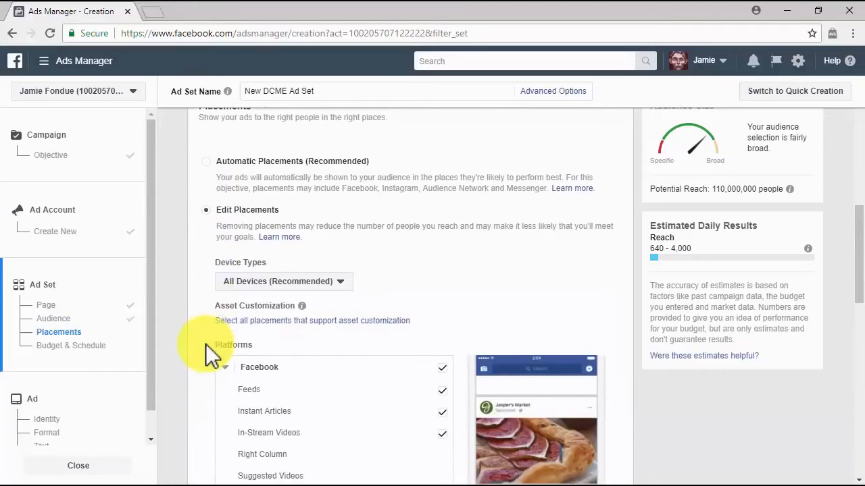
scroll(206, 343, down, 1)
scroll(207, 345, down, 1)
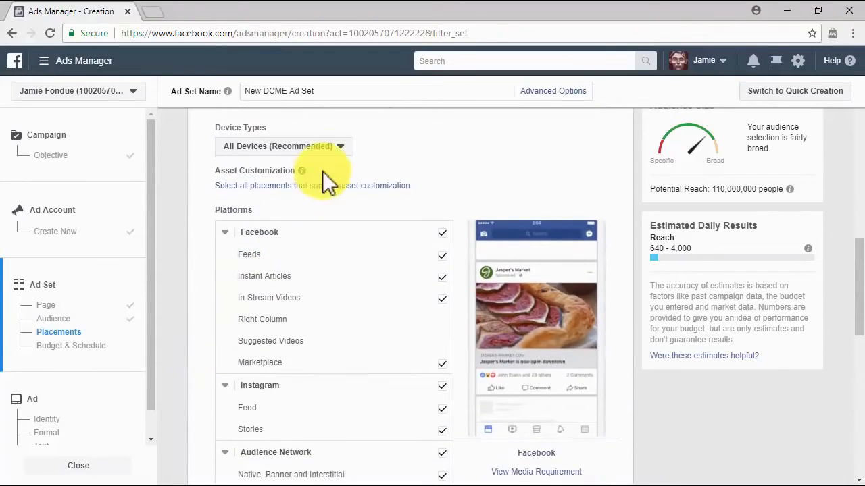
click(338, 147)
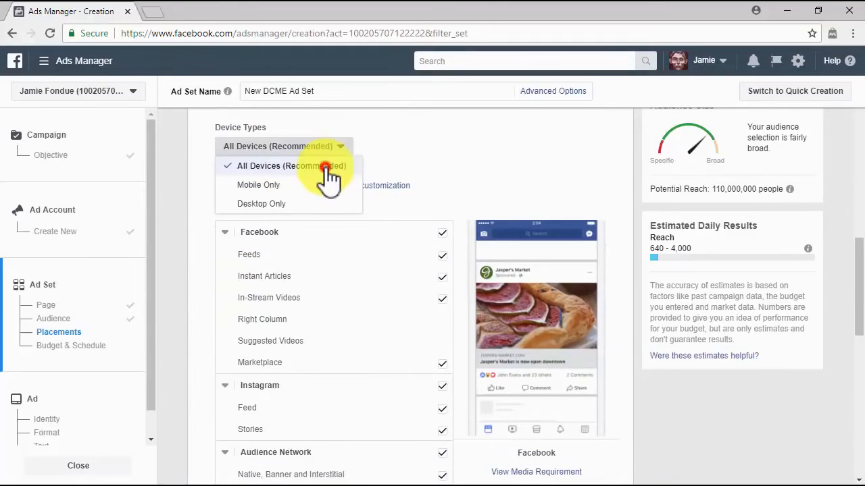
click(327, 168)
Remove the Audience Network and Messenger platforms from the ad placements.
scroll(326, 169, down, 3)
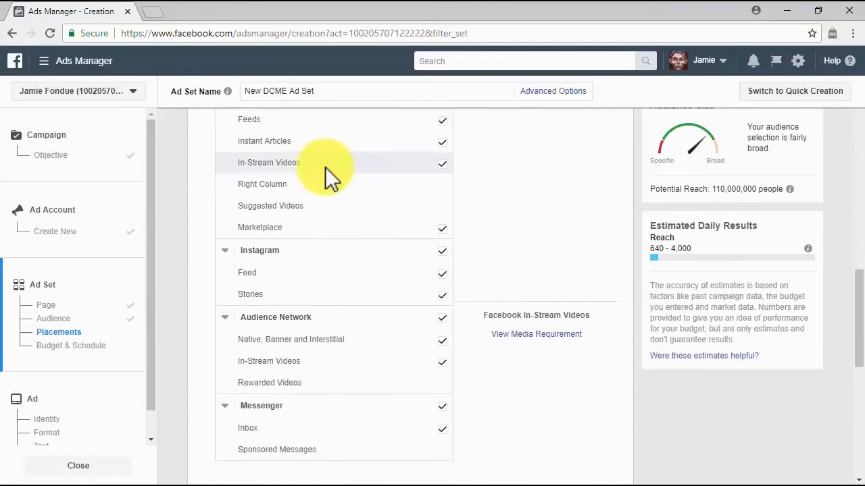
click(441, 250)
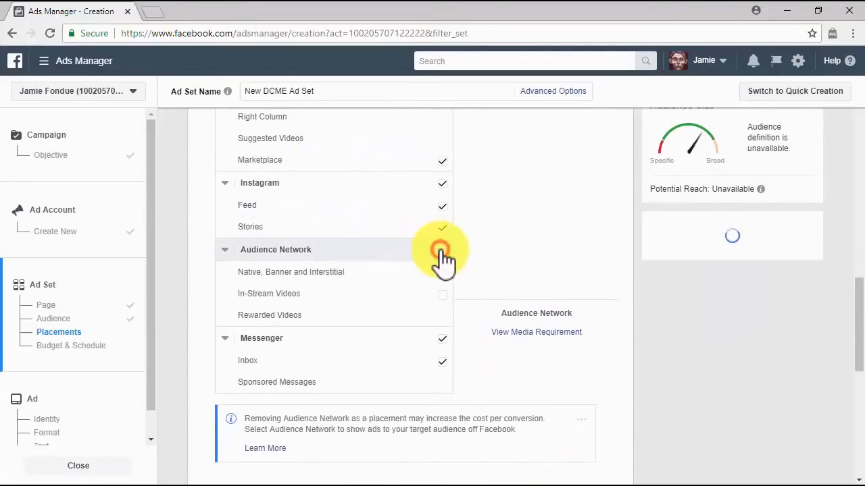
click(443, 338)
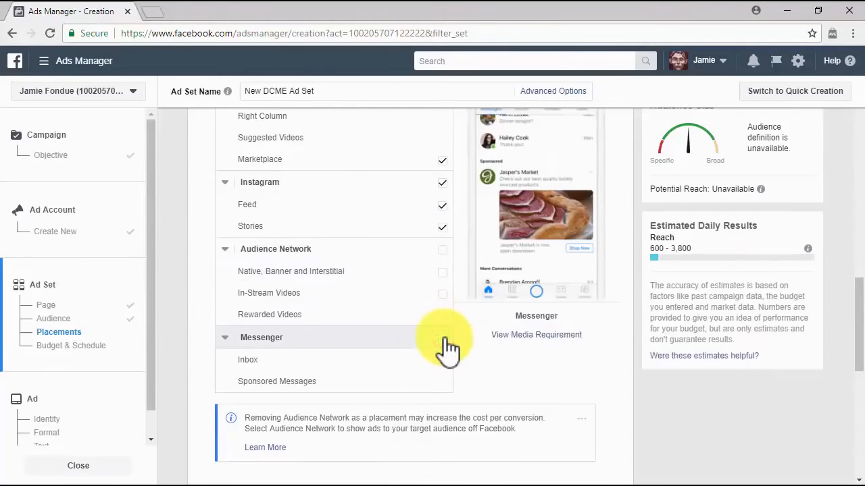
Schedule the ad set to run continuously starting today and continue to the ad setup.
scroll(444, 347, down, 3)
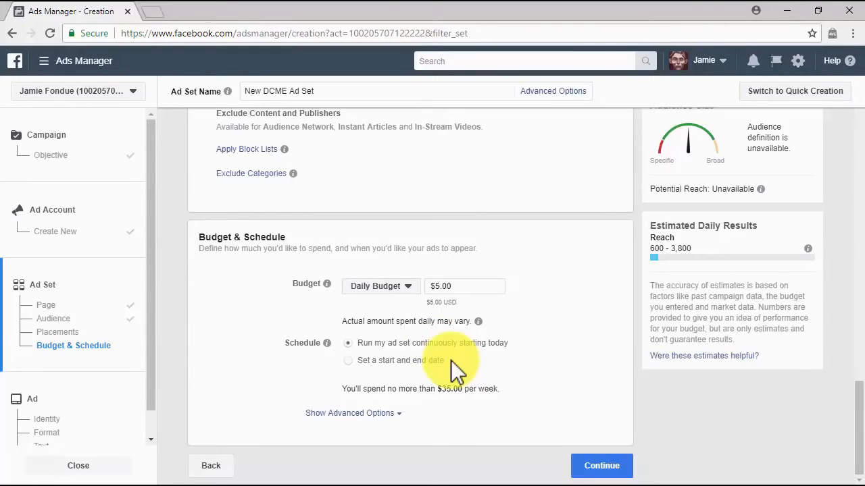
click(349, 343)
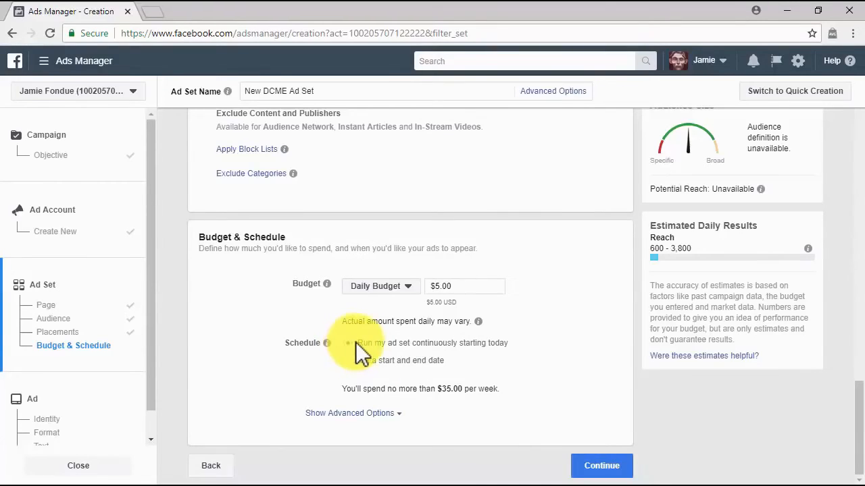
click(589, 467)
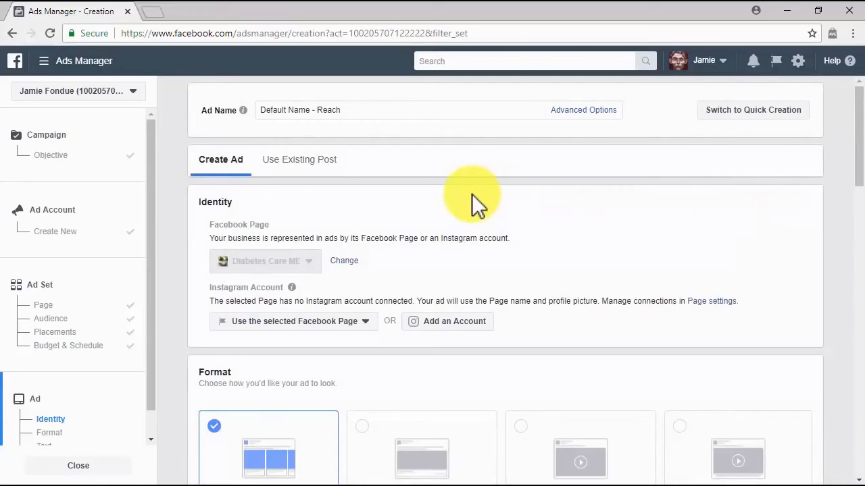
Check where the ad's Facebook Page can be changed, return to the ad setup and choose the Single Image format.
click(351, 262)
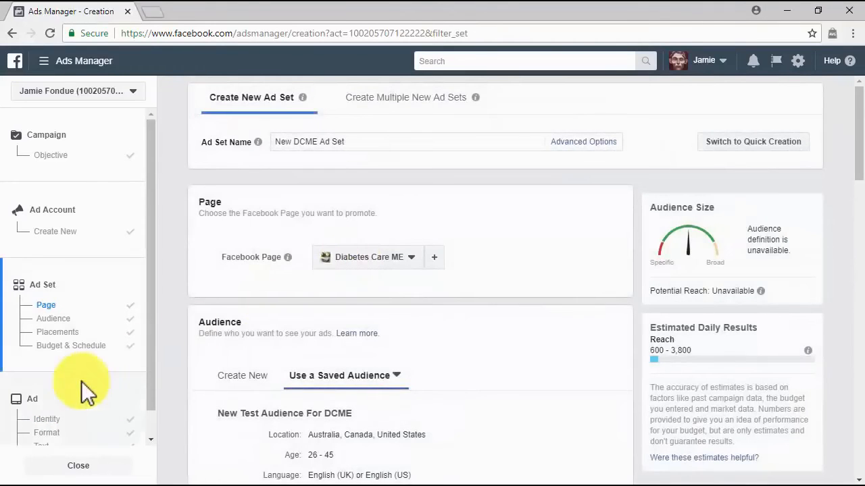
click(58, 406)
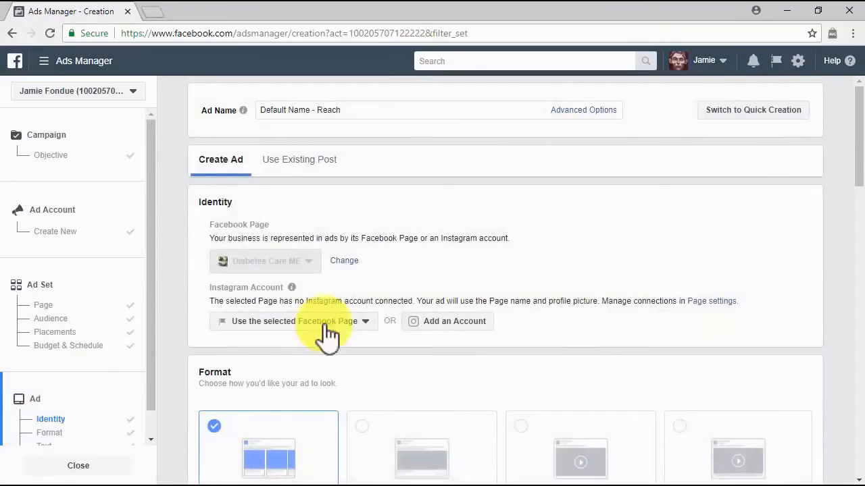
scroll(451, 294, down, 1)
scroll(452, 295, down, 1)
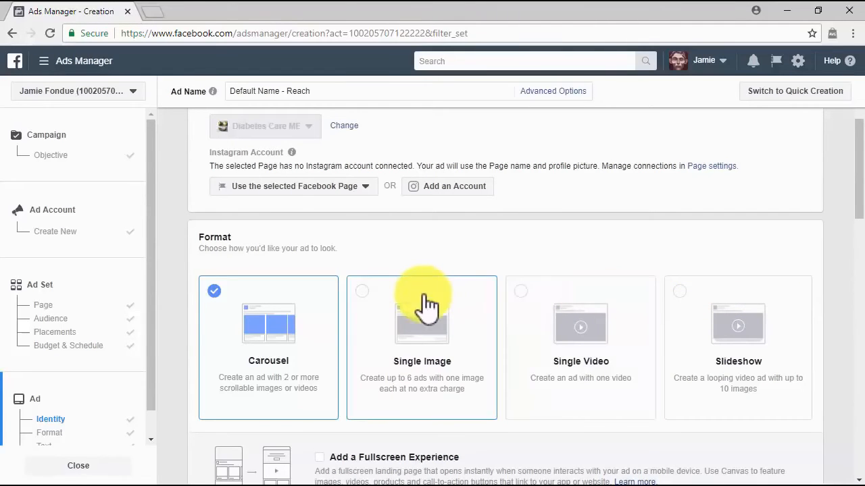
click(386, 297)
Upload the DCME_Logo picture from the Documents folder as the ad's image.
scroll(385, 299, down, 3)
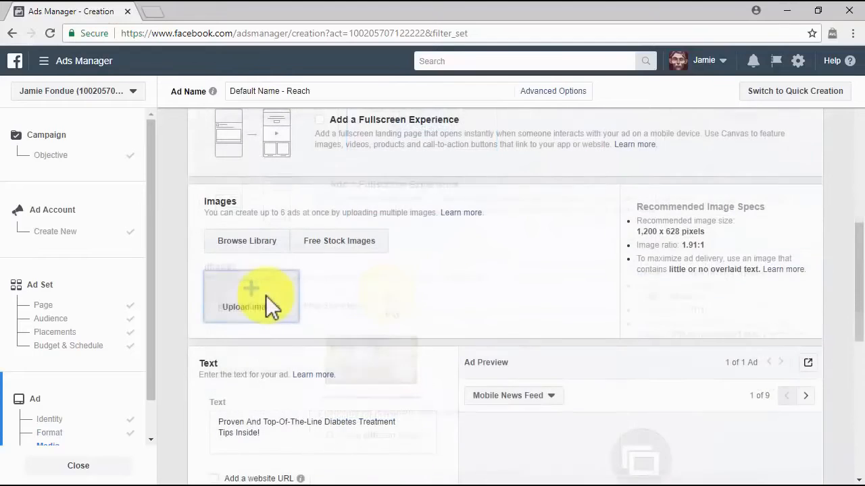
click(265, 295)
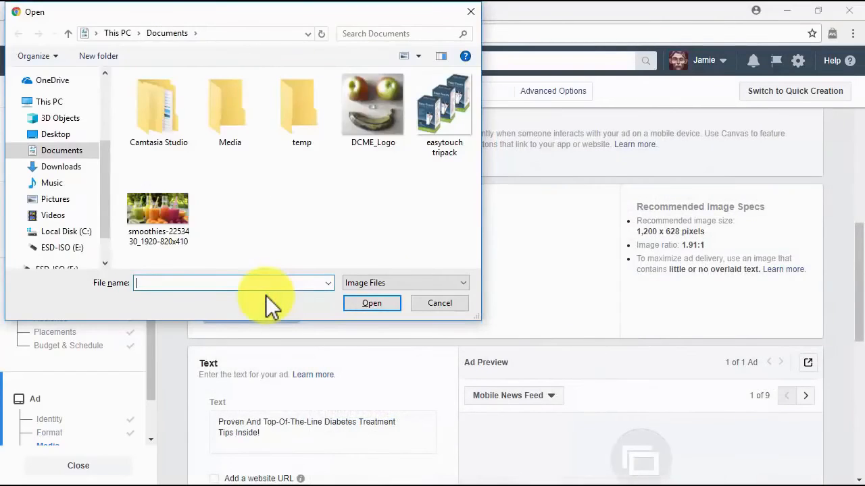
double_click(358, 125)
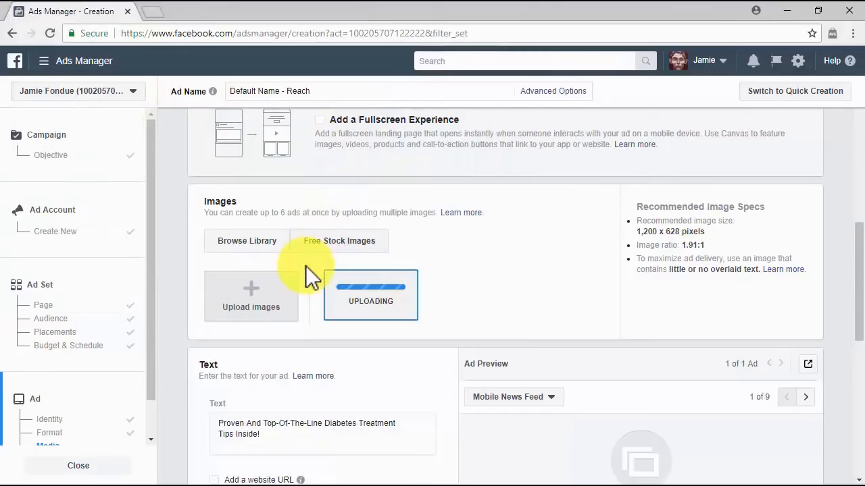
Look through the account image library and the free stock images without adding any.
click(275, 247)
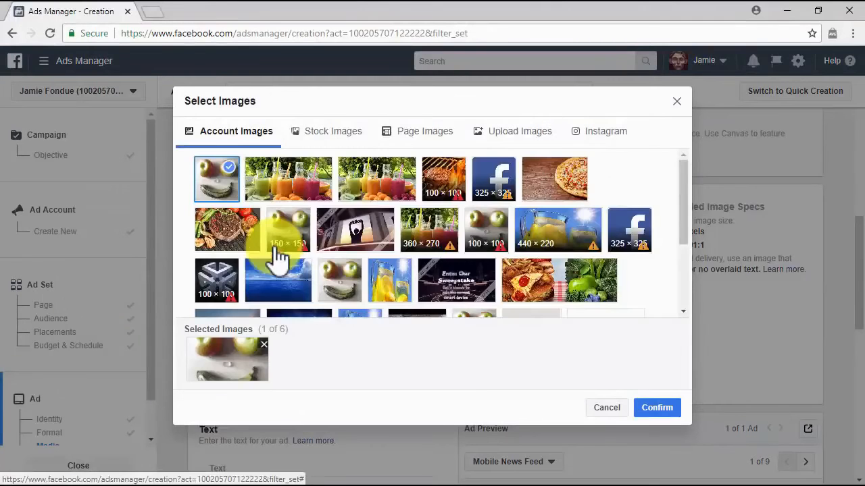
click(593, 408)
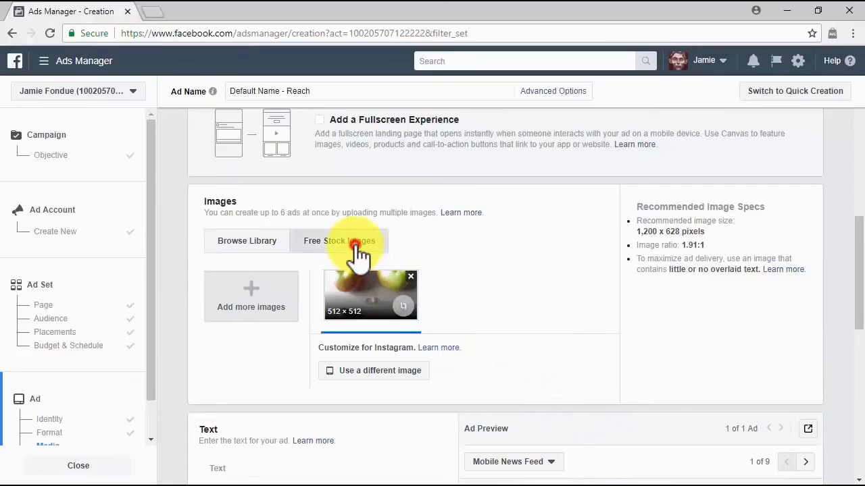
click(355, 243)
click(612, 409)
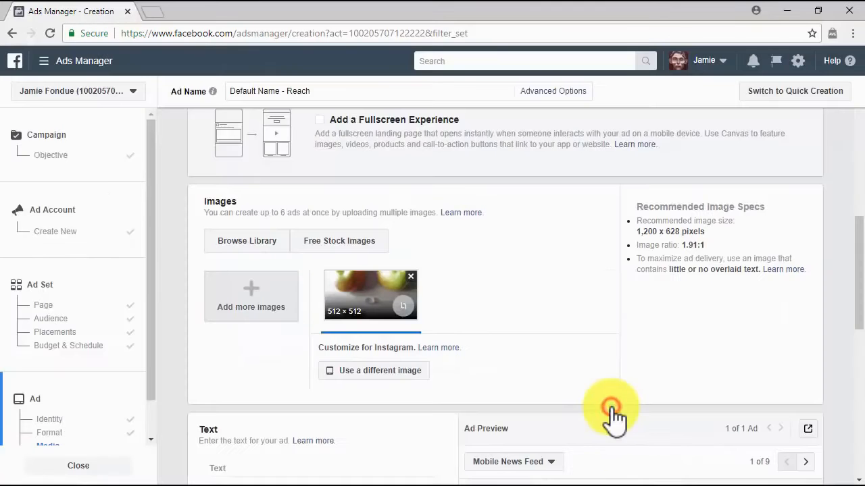
Add the website URL diabetescaremadeeasy.com to the ad, leaving the existing ad text as it is.
scroll(466, 323, down, 2)
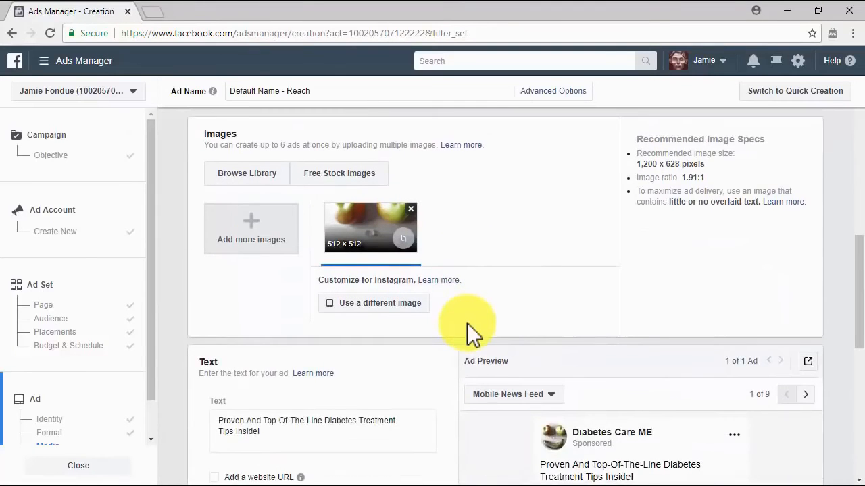
scroll(466, 323, down, 2)
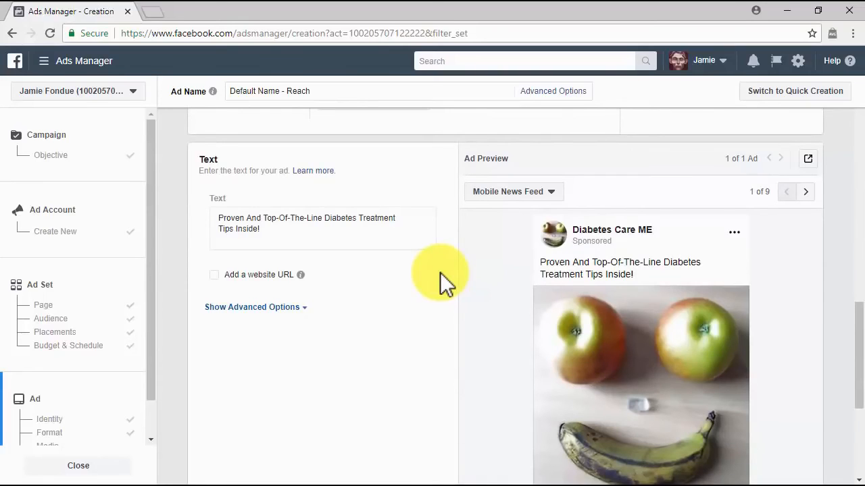
click(431, 236)
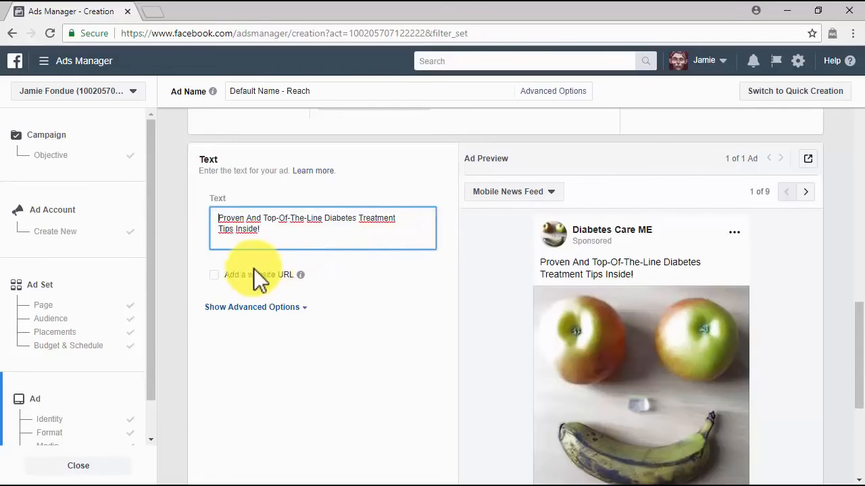
click(213, 275)
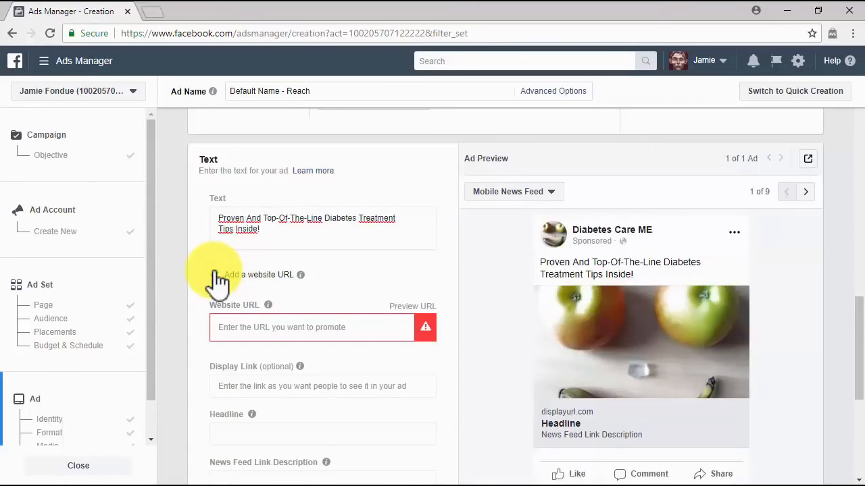
click(250, 327)
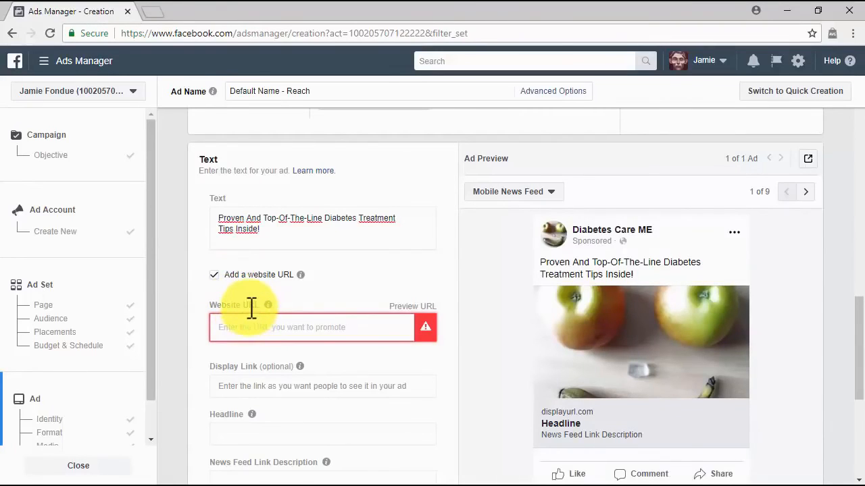
text(diabetescaremadeeasy.com)
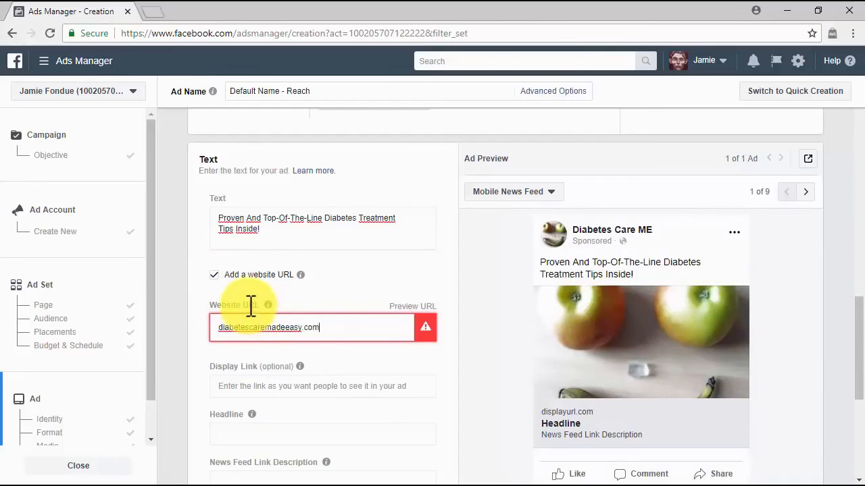
Enter the headline "Diabetes Care Made Easy" and the News Feed link description "Visit Us, Get Better Today!".
click(289, 425)
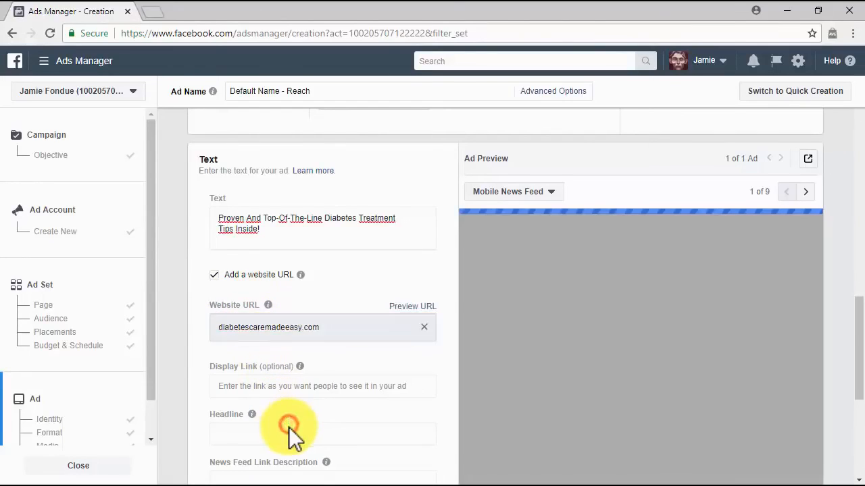
click(299, 436)
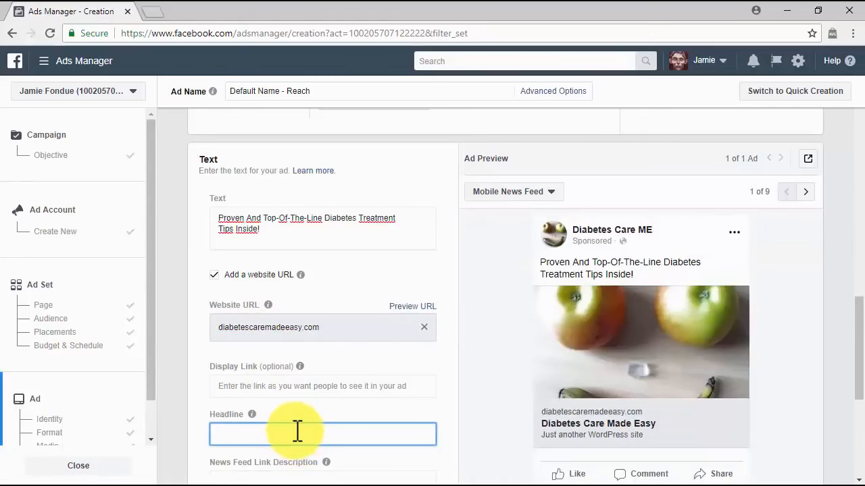
text(Diabetes Care Made Easy)
scroll(297, 432, down, 1)
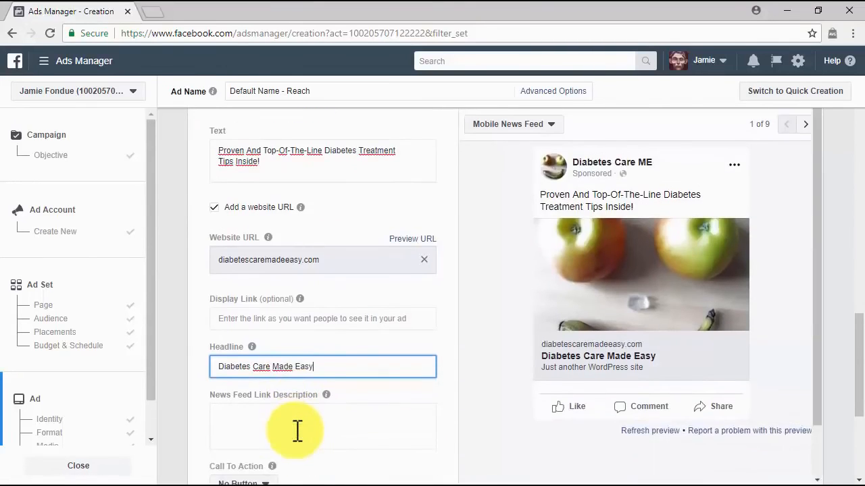
click(297, 429)
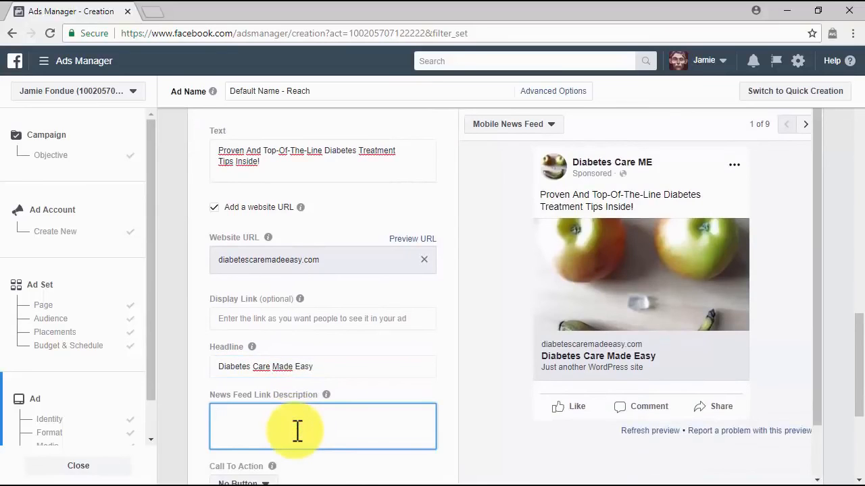
text(Visit Us. )
text(Get Better Today!)
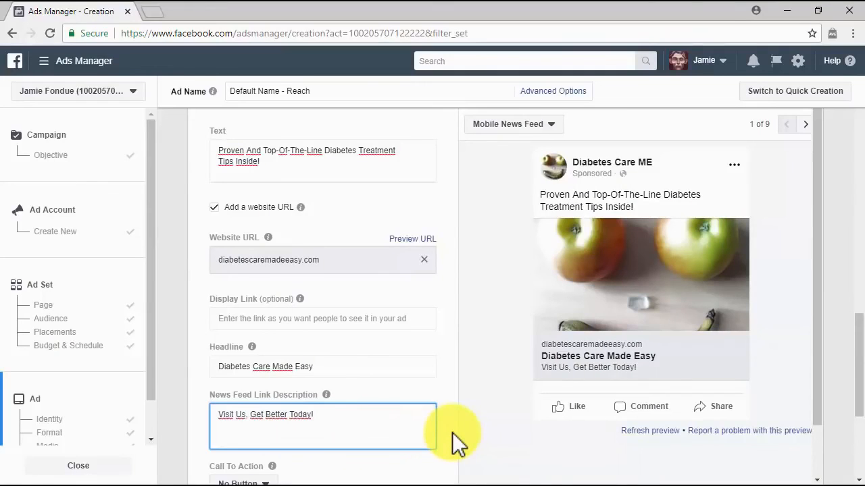
Review the call-to-action choices and select No Button.
scroll(452, 432, down, 2)
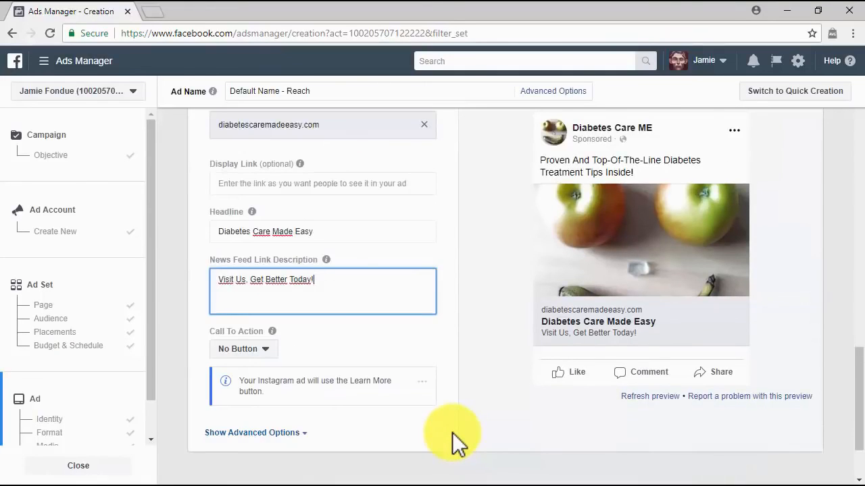
click(265, 349)
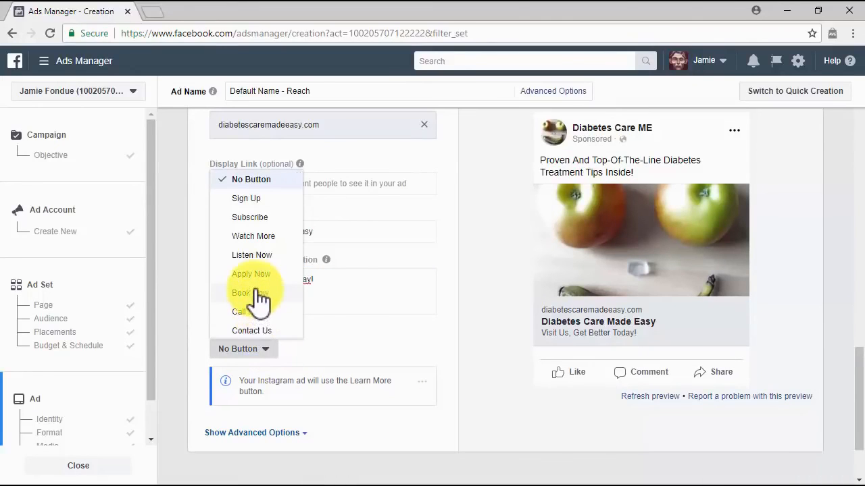
click(255, 181)
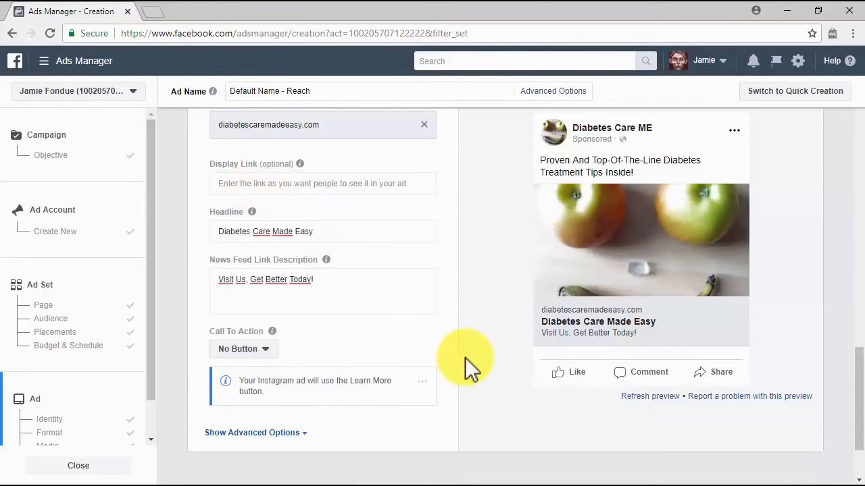
Preview how the ad looks in the different placements, starting from Mobile News Feed and Feature Phone.
scroll(465, 357, up, 1)
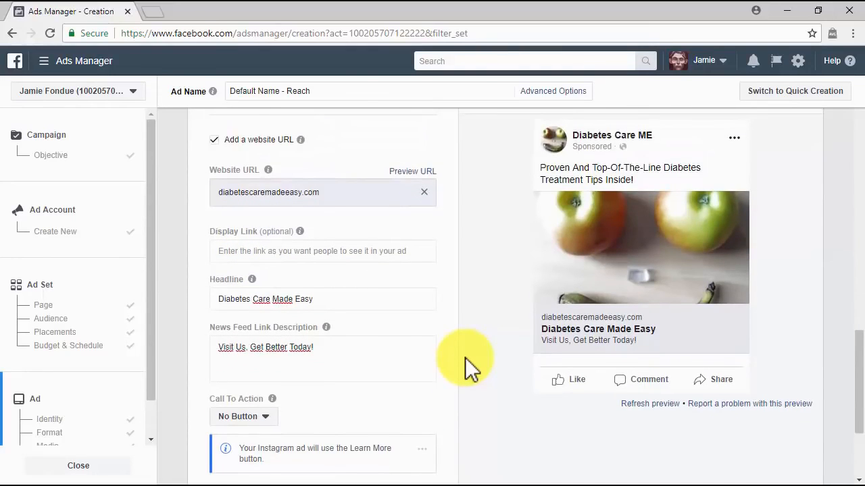
scroll(464, 357, up, 1)
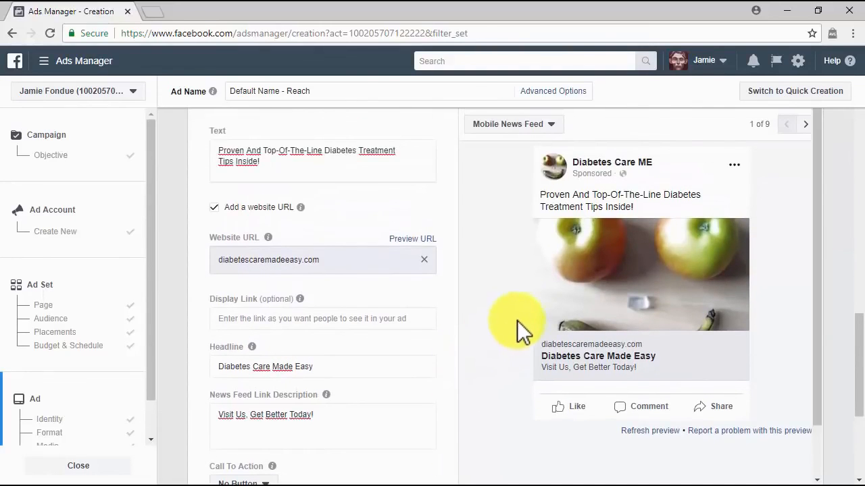
click(805, 128)
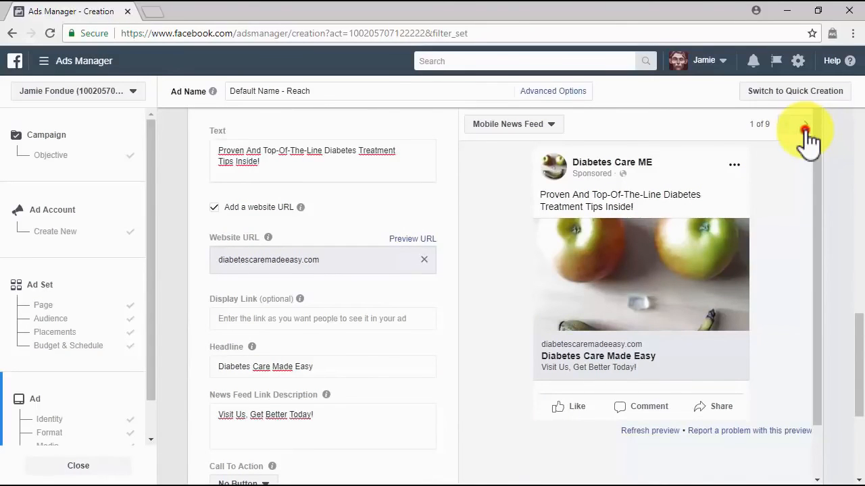
click(805, 127)
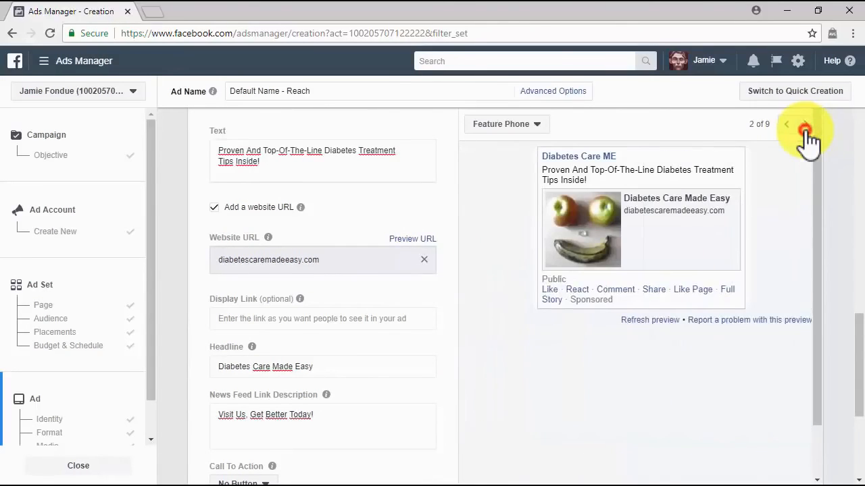